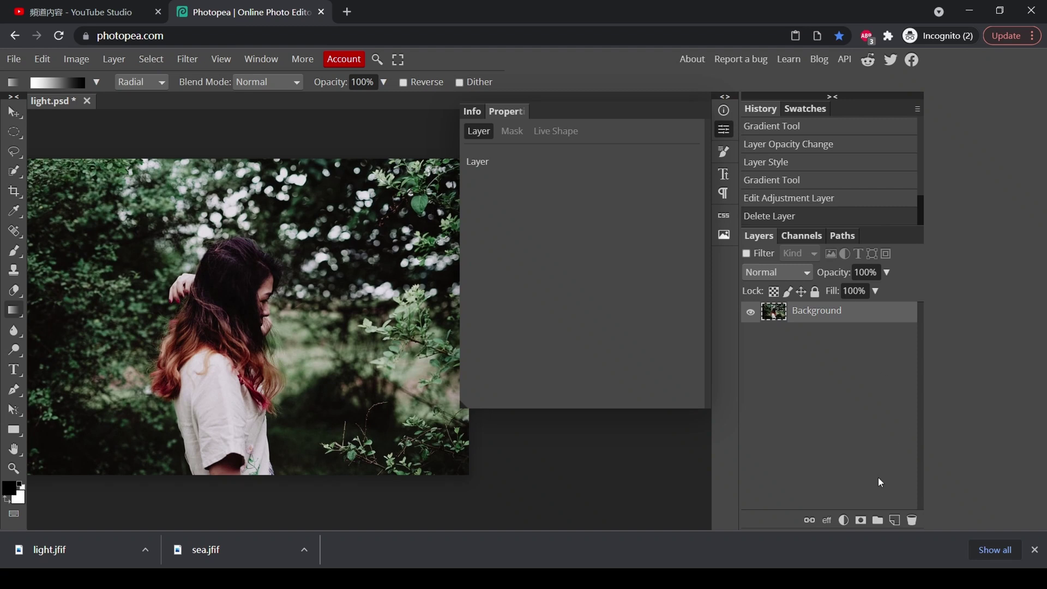
Add a black-to-white Gradient Fill layer over the photo and set its style to Angle
{"action": "left_click", "coordinate": [844, 521]}
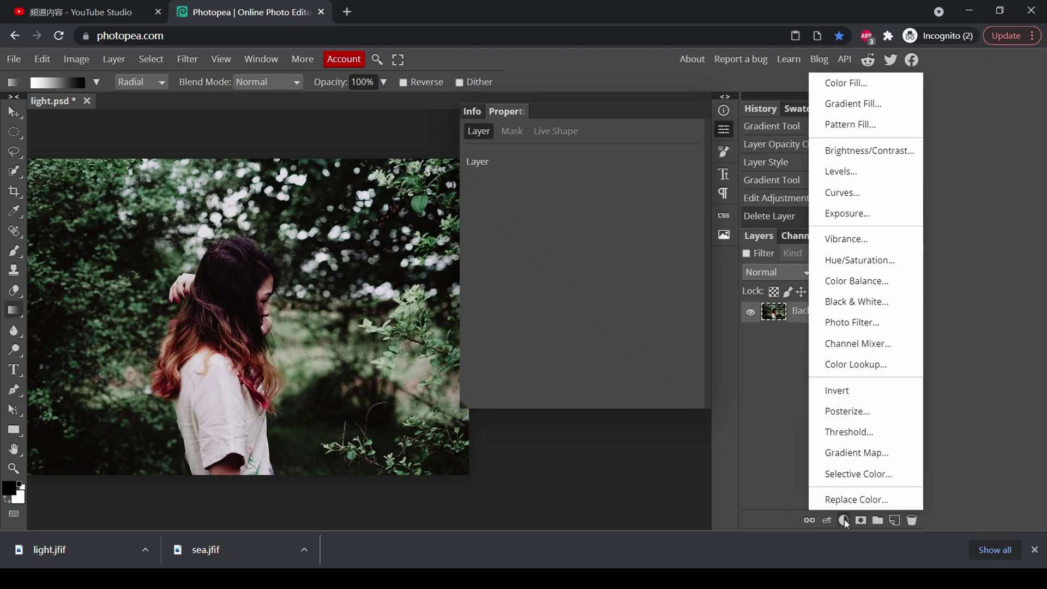
{"action": "left_click", "coordinate": [862, 107]}
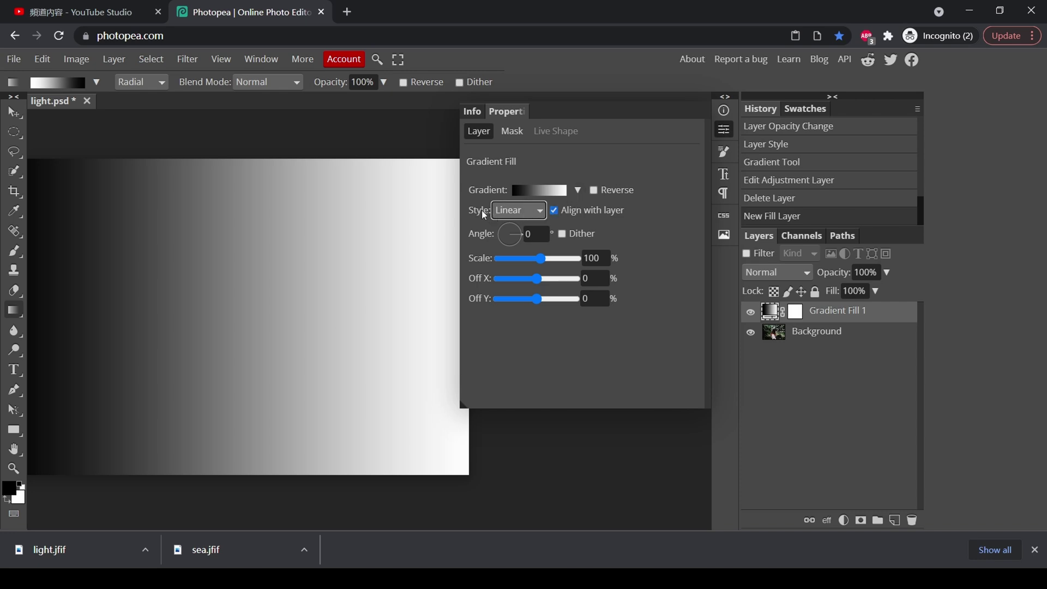
{"action": "left_click", "coordinate": [521, 248]}
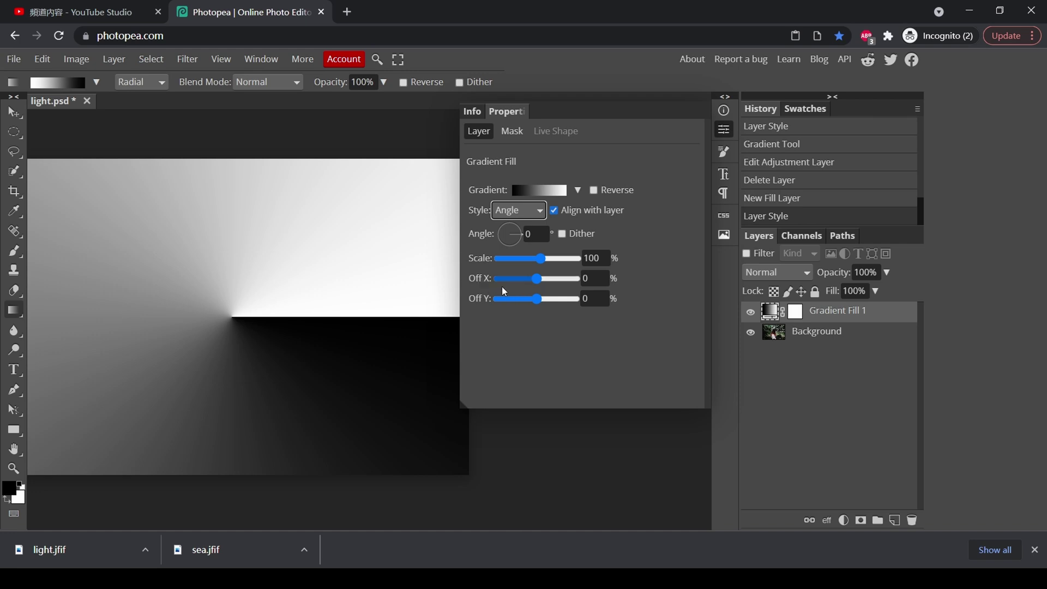
Offset the angle gradient's centre to X 13, Y -44, previewing at 58% opacity, then restore 100%
{"action": "left_click", "coordinate": [875, 291]}
{"action": "left_click_drag", "start_coordinate": [881, 293], "coordinate": [859, 293]}
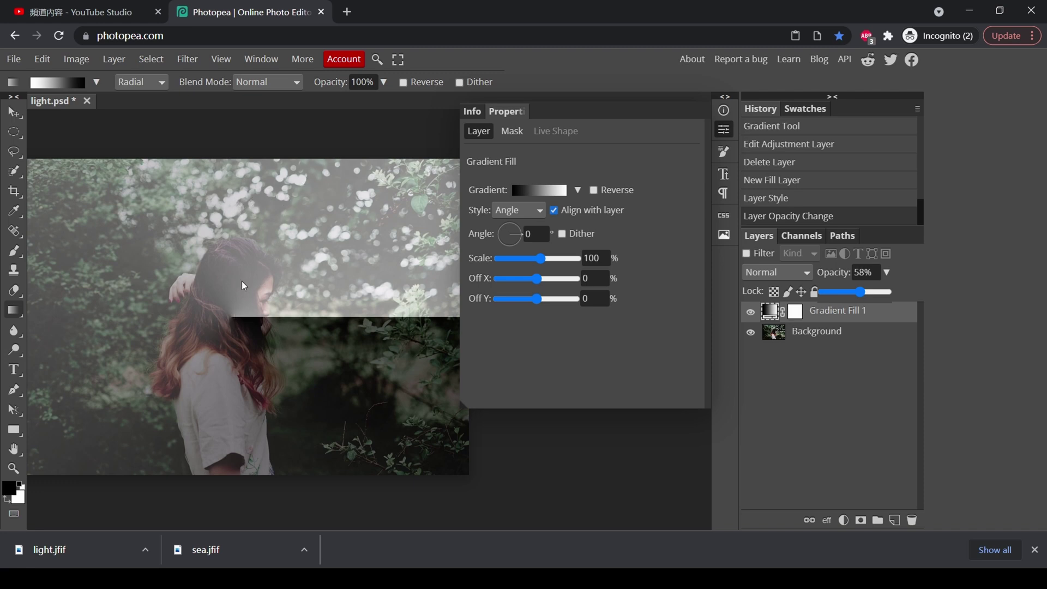
{"action": "left_click", "coordinate": [540, 300]}
{"action": "mouse_move", "coordinate": [540, 301]}
{"action": "left_mouse_down"}
{"action": "mouse_move", "coordinate": [524, 303]}
{"action": "mouse_move", "coordinate": [546, 284]}
{"action": "left_mouse_up"}
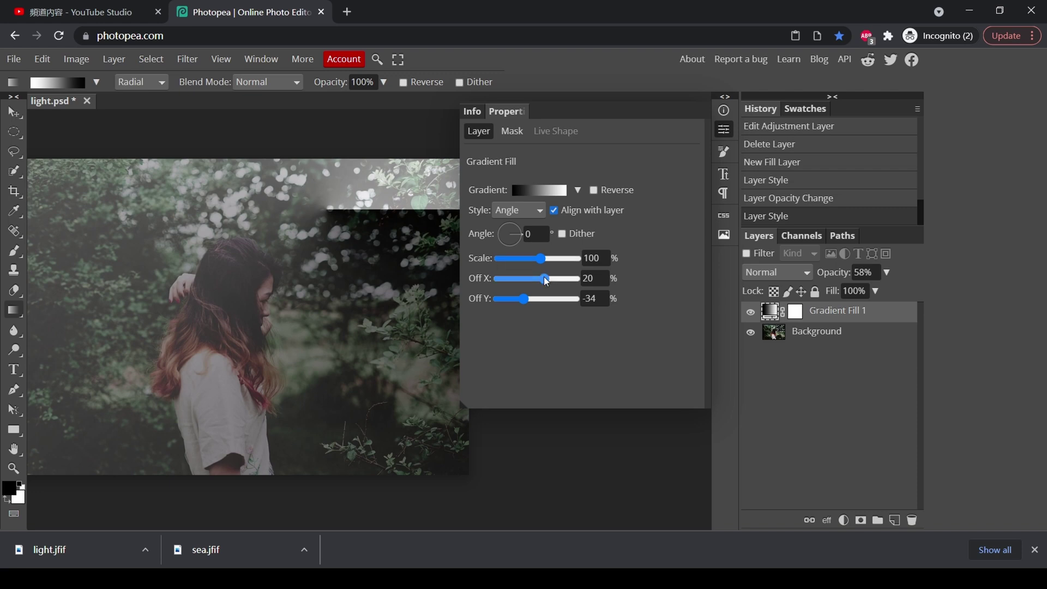
{"action": "left_click_drag", "start_coordinate": [546, 281], "coordinate": [542, 279]}
{"action": "left_click_drag", "start_coordinate": [523, 299], "coordinate": [522, 302]}
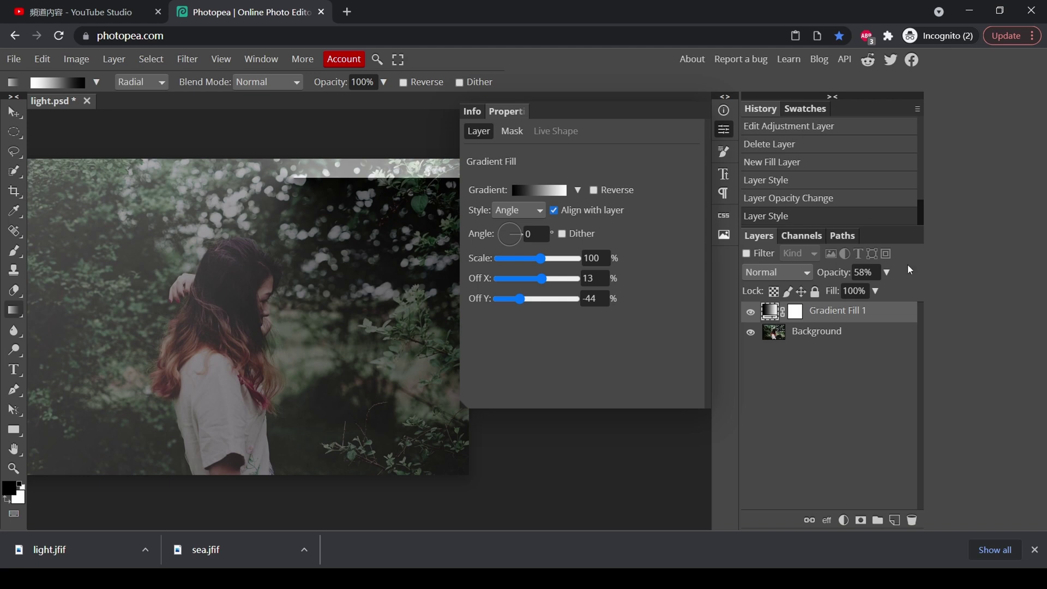
{"action": "left_click_drag", "start_coordinate": [886, 272], "coordinate": [917, 297]}
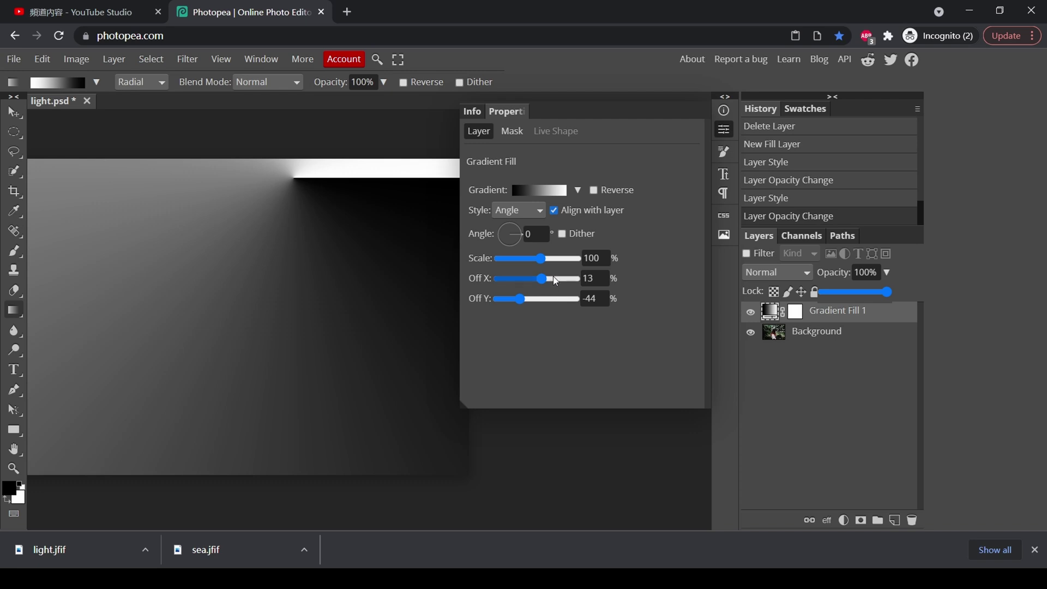
Switch the gradient to Noise type and randomize it until the rays are mostly green
{"action": "left_click", "coordinate": [546, 191]}
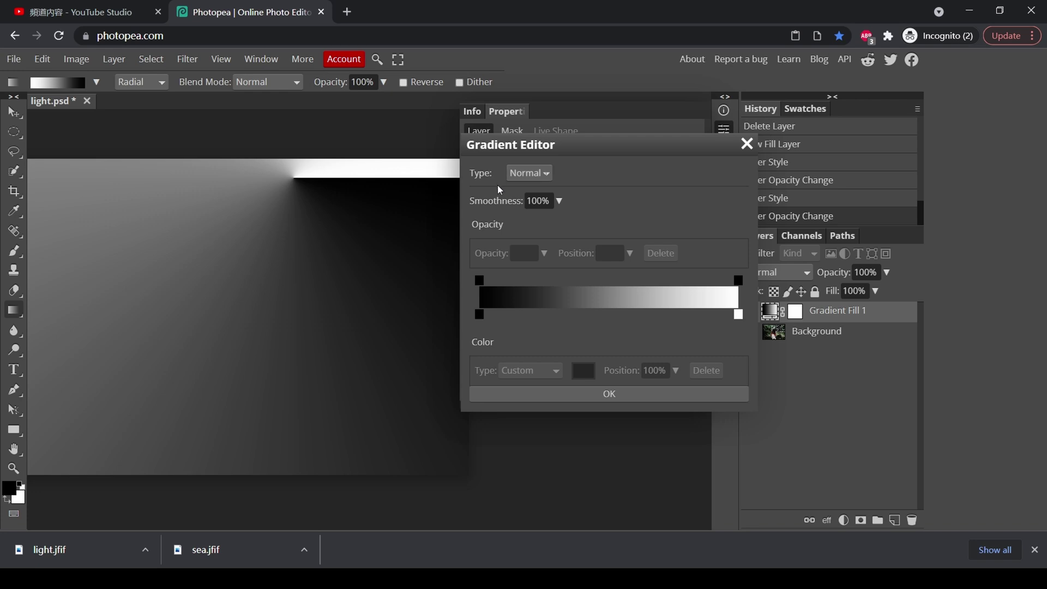
{"action": "left_click", "coordinate": [549, 173]}
{"action": "left_click", "coordinate": [531, 205]}
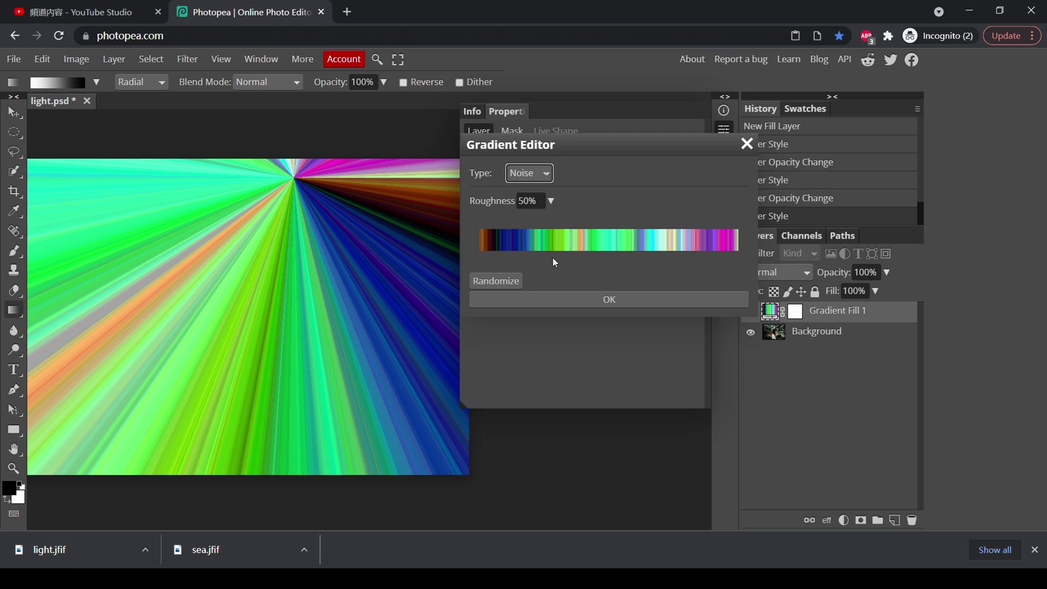
{"action": "left_click", "coordinate": [511, 284]}
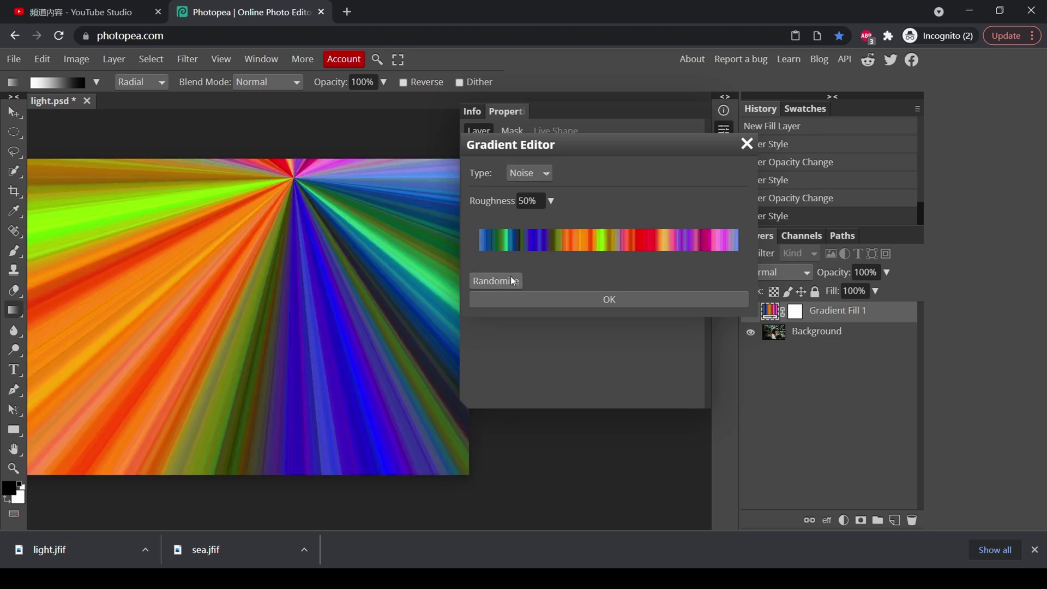
{"action": "left_click", "coordinate": [508, 281]}
{"action": "left_click", "coordinate": [507, 281]}
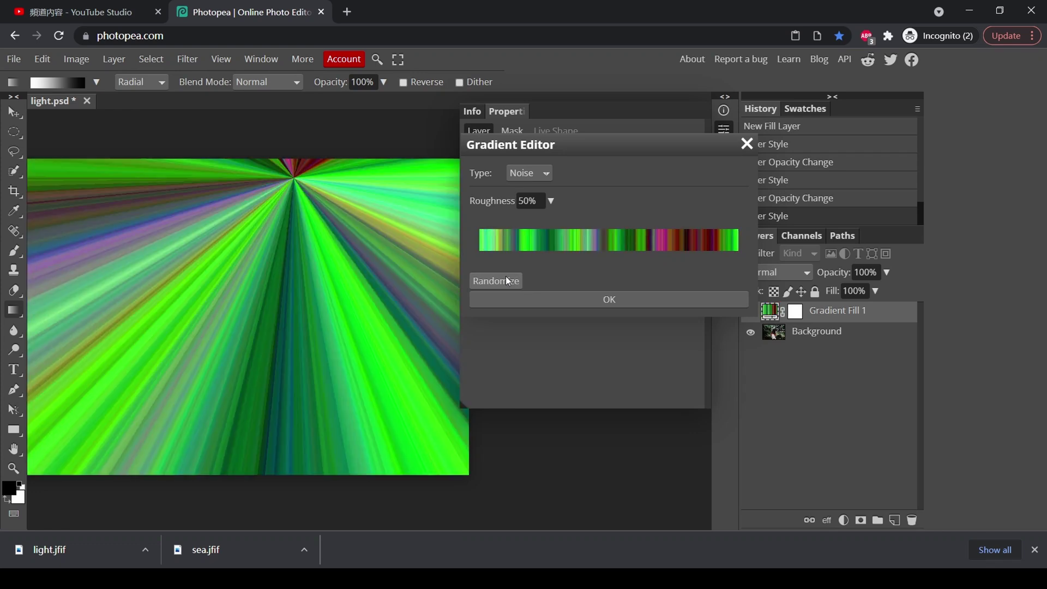
{"action": "left_click", "coordinate": [602, 303]}
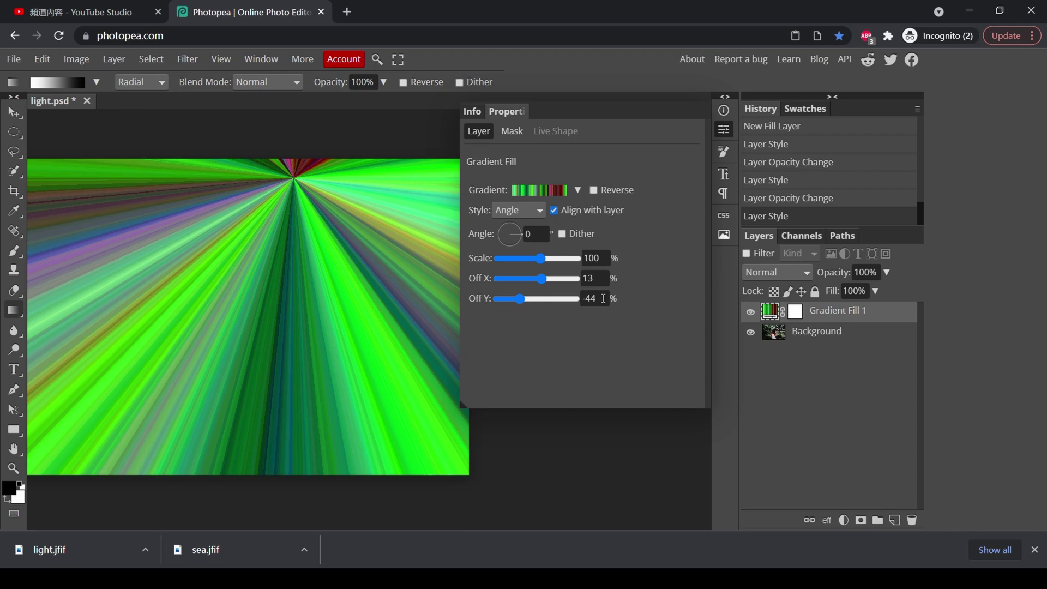
Set Gradient Fill 1's blend mode to Screen
{"action": "left_click", "coordinate": [793, 273]}
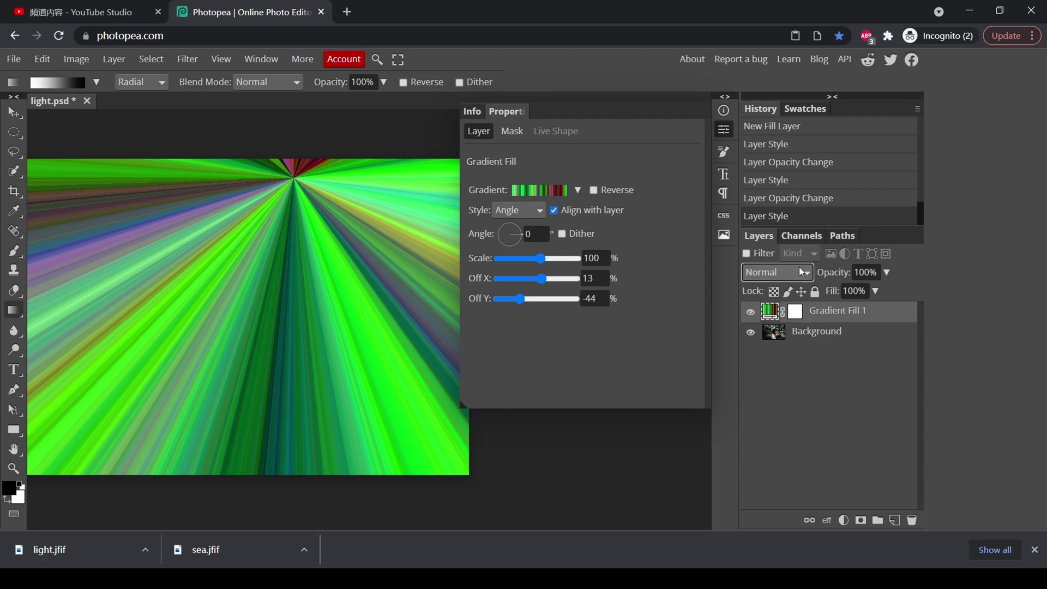
{"action": "key", "text": "s"}
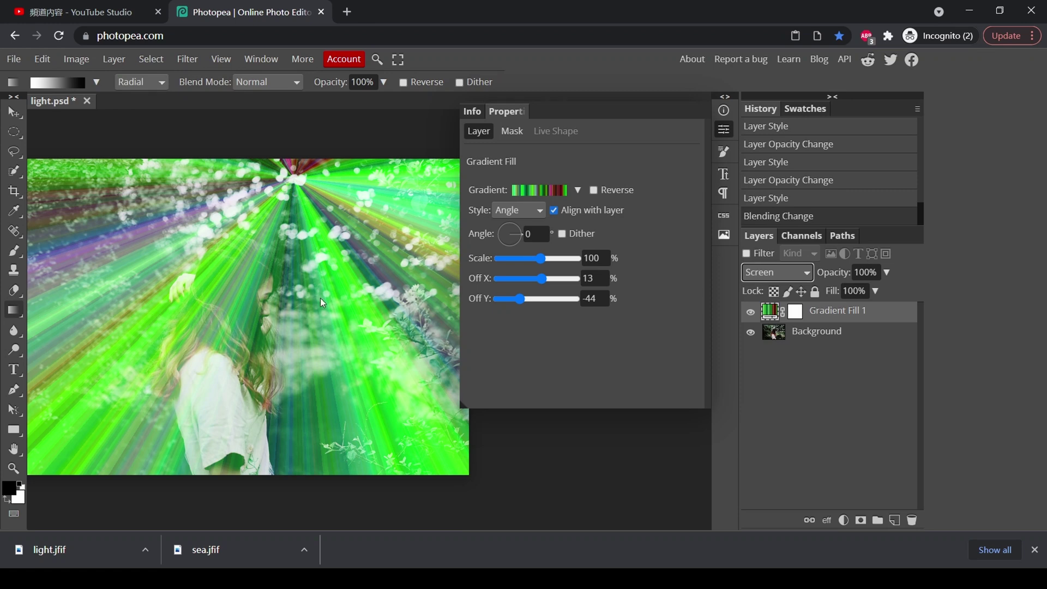
Add a Hue/Saturation layer with Colorize on at Hue 47, Saturation 50
{"action": "left_click", "coordinate": [843, 521]}
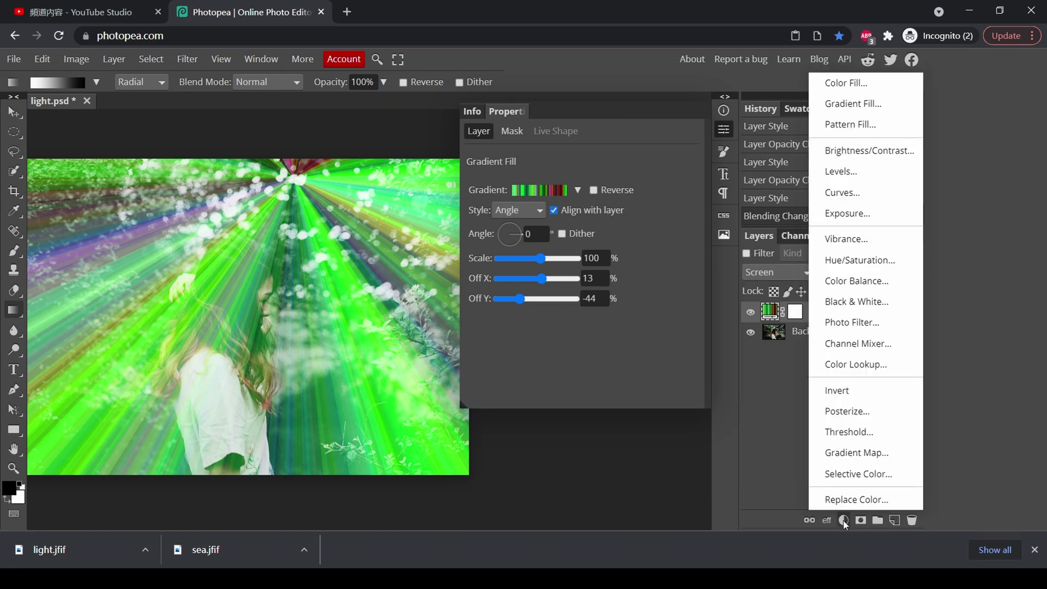
{"action": "left_click", "coordinate": [861, 264]}
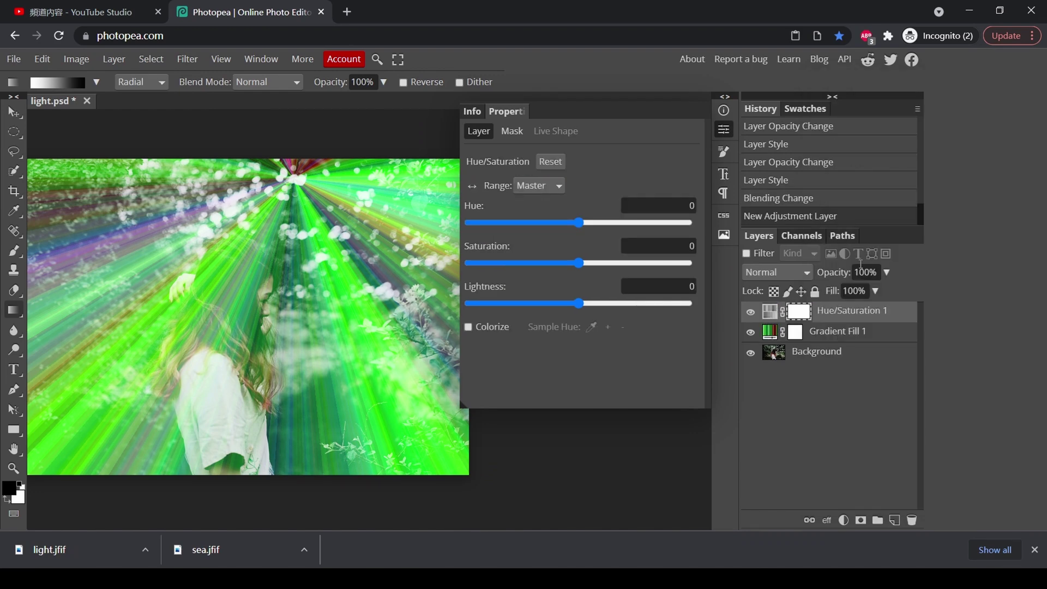
{"action": "left_click", "coordinate": [473, 326]}
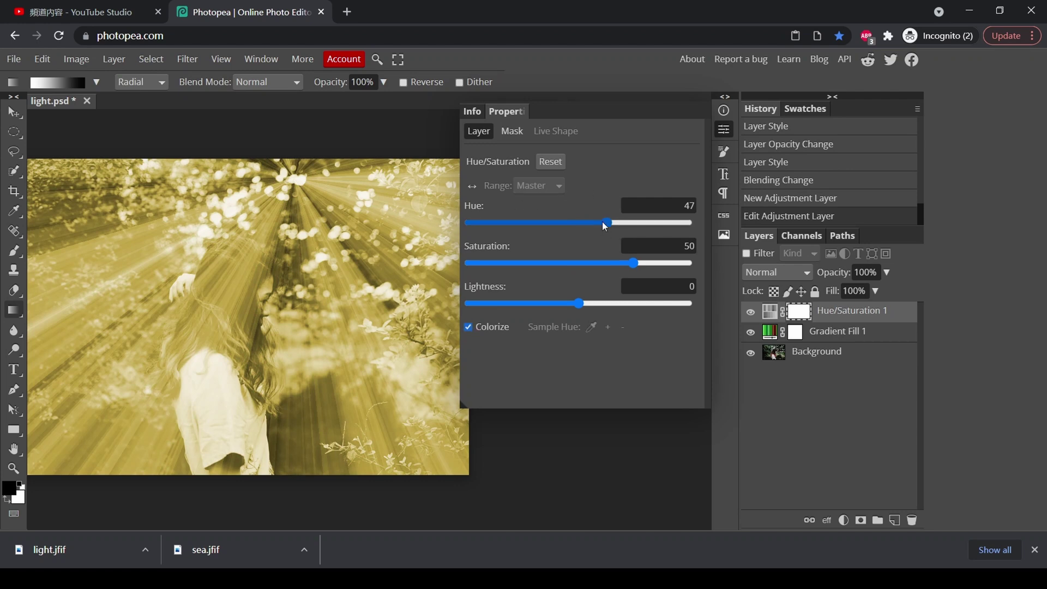
{"action": "mouse_move", "coordinate": [606, 223]}
{"action": "left_mouse_down"}
{"action": "mouse_move", "coordinate": [576, 226]}
{"action": "mouse_move", "coordinate": [630, 226]}
{"action": "mouse_move", "coordinate": [606, 230]}
{"action": "left_mouse_up"}
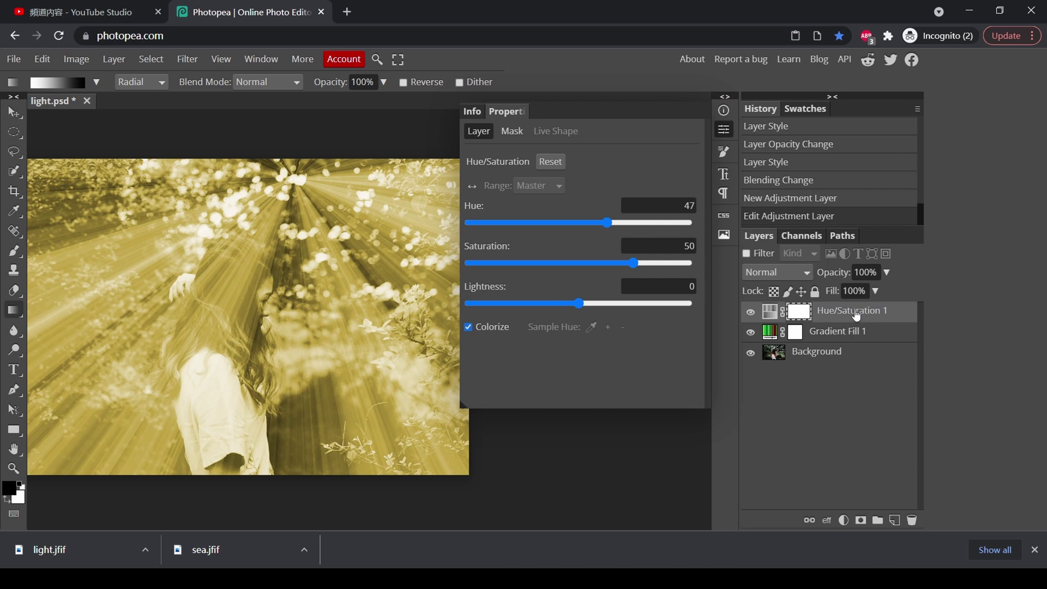
Clip the Hue/Saturation 1 layer to Gradient Fill 1 as a clipping mask
{"action": "left_click", "coordinate": [821, 318]}
{"action": "right_click", "coordinate": [822, 318]}
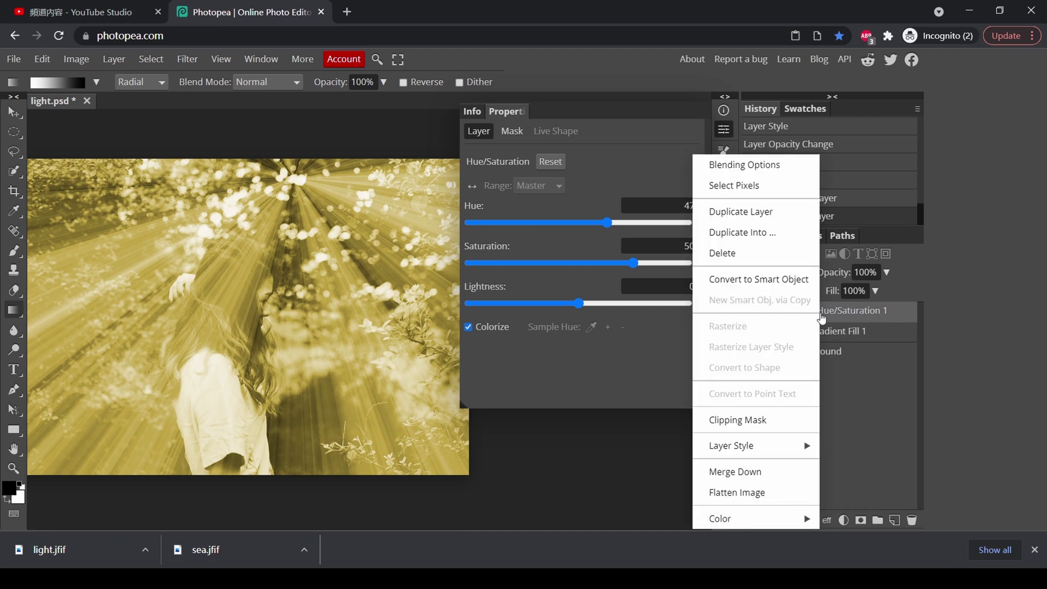
{"action": "left_click", "coordinate": [748, 426]}
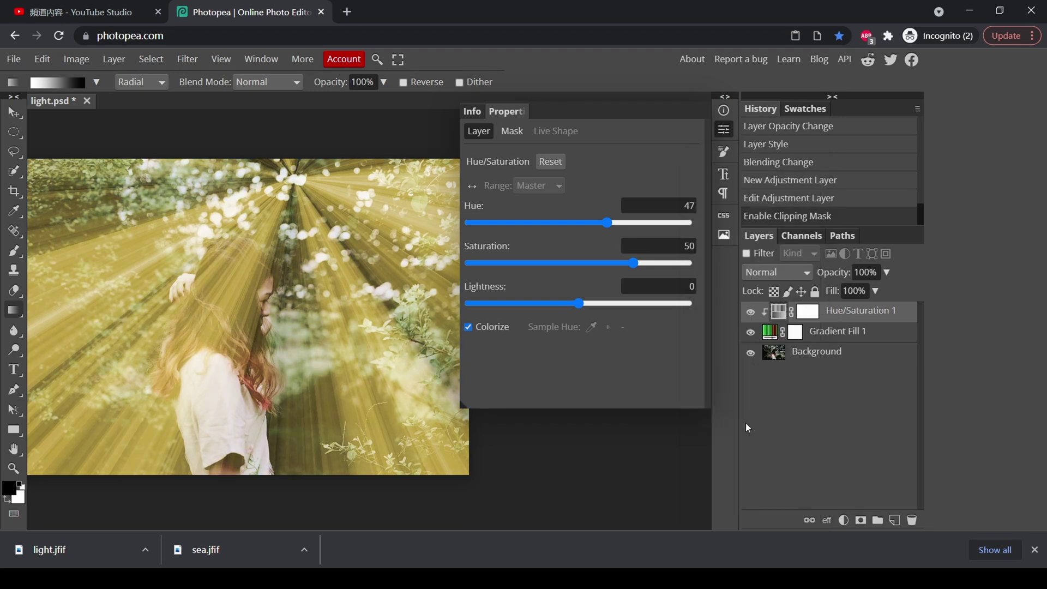
Select both the Hue/Saturation 1 and Gradient Fill 1 layers together
{"action": "left_click", "coordinate": [768, 333]}
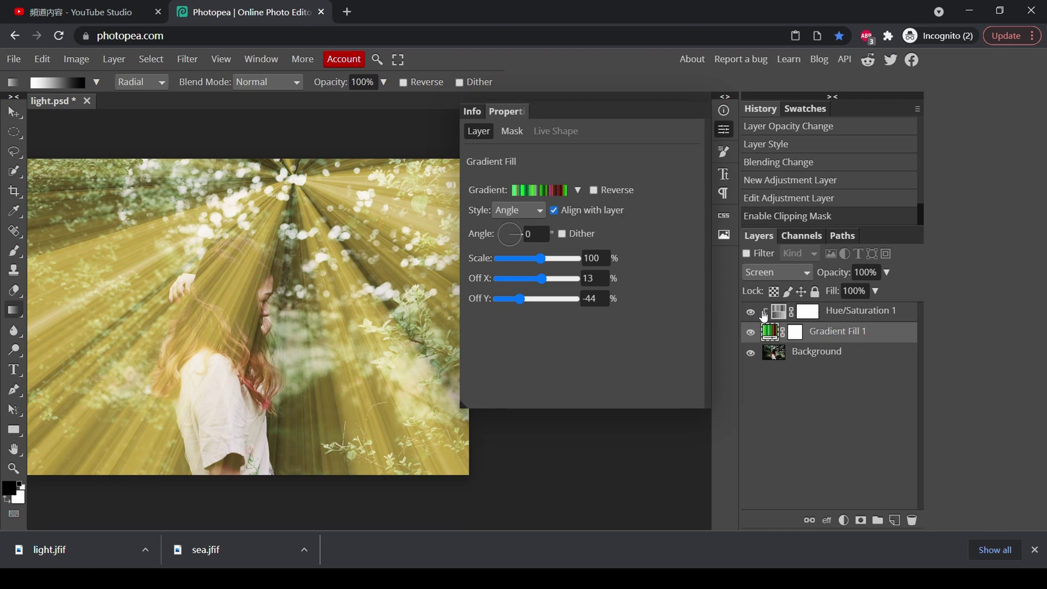
{"action": "left_click", "coordinate": [875, 319]}
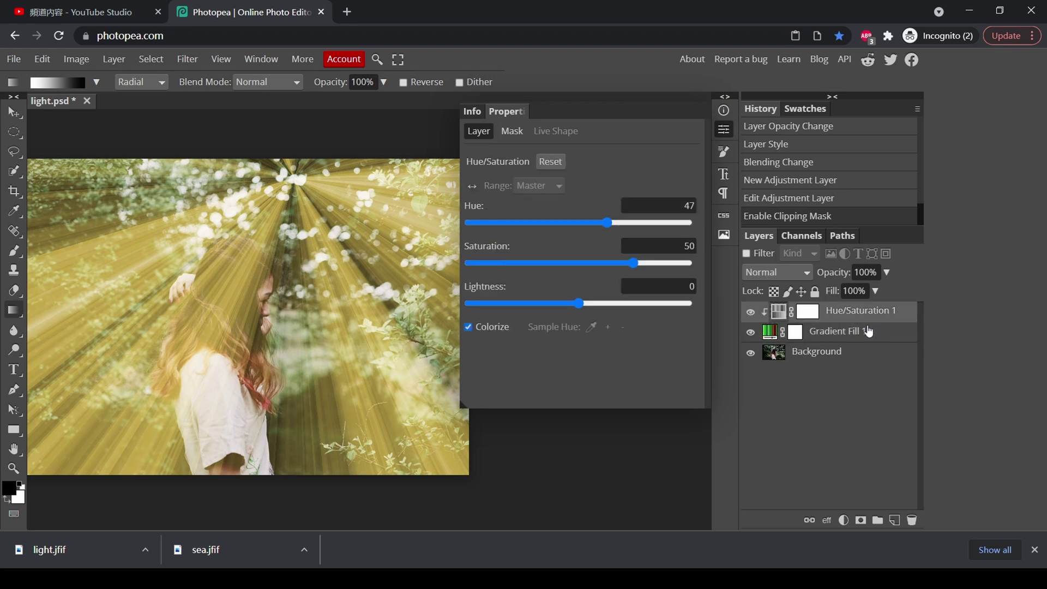
{"action": "left_click", "coordinate": [868, 333], "text": "shift"}
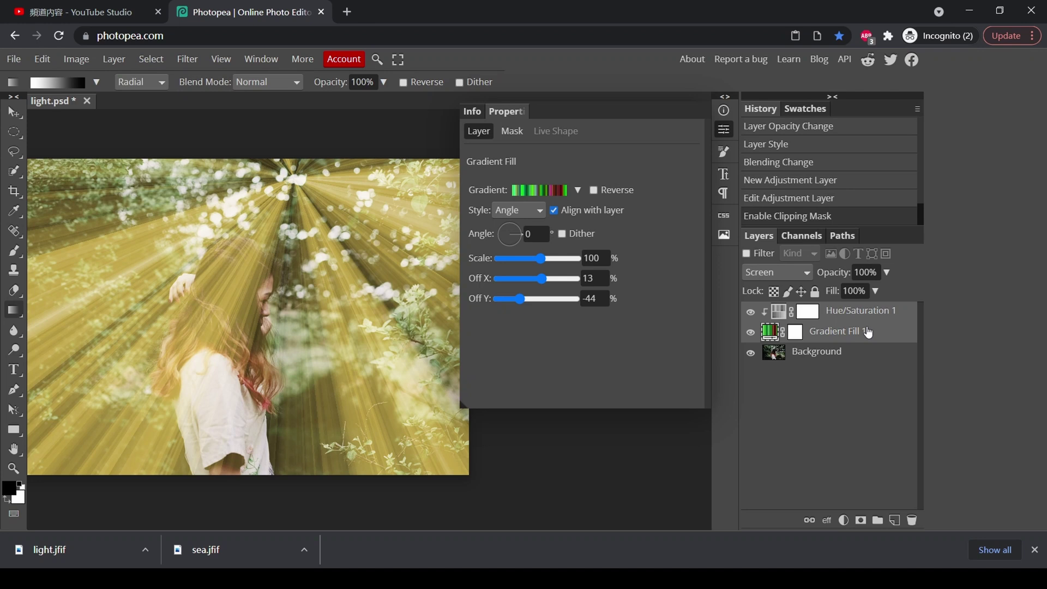
Group the two ray layers into Folder 1, add a layer mask, and pick the Gradient Tool
{"action": "key", "text": "ctrl+g"}
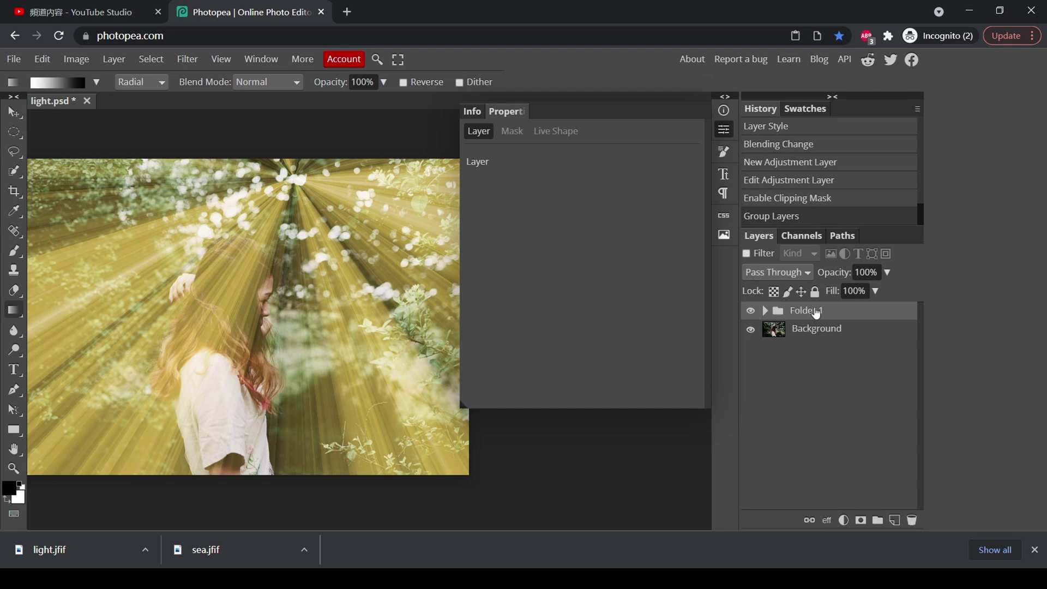
{"action": "left_click", "coordinate": [860, 520]}
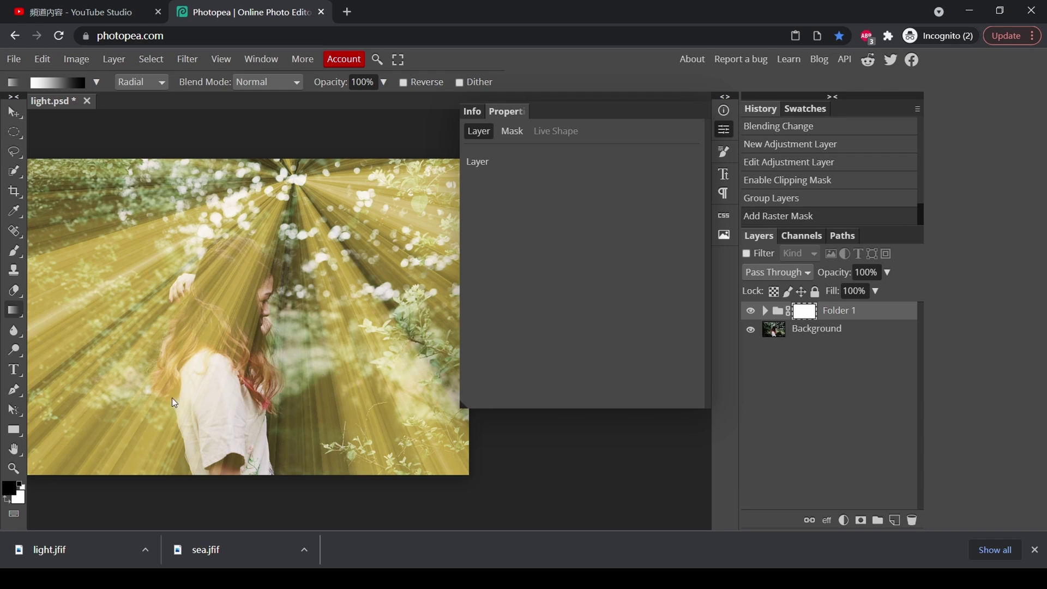
{"action": "right_click", "coordinate": [23, 311]}
{"action": "left_click", "coordinate": [64, 311]}
Paint a white-to-black radial gradient on Folder 1's mask from the ray centre toward the bottom-left
{"action": "left_click", "coordinate": [49, 83]}
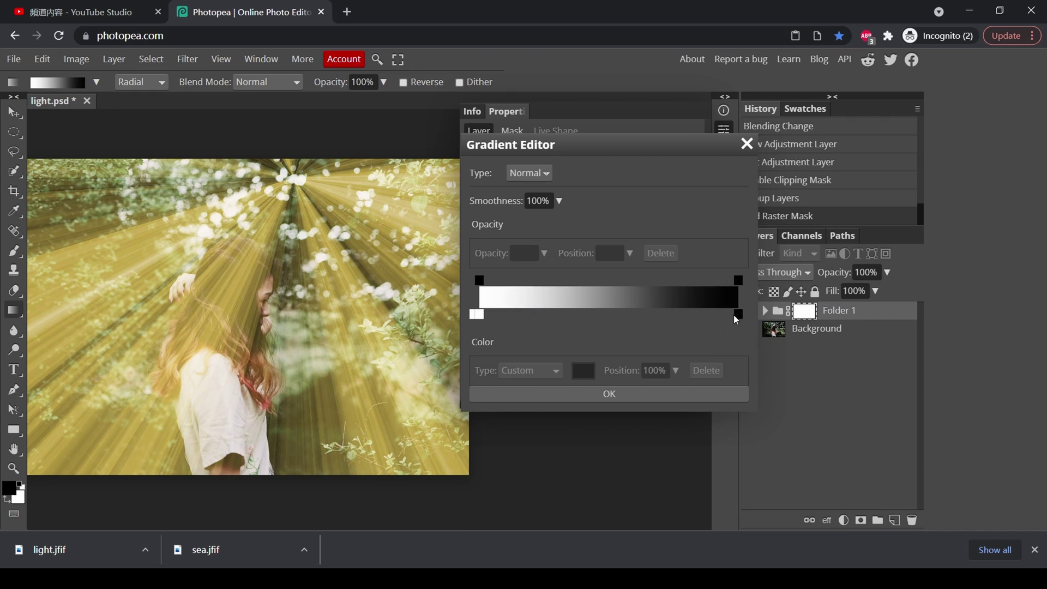
{"action": "left_click", "coordinate": [659, 394]}
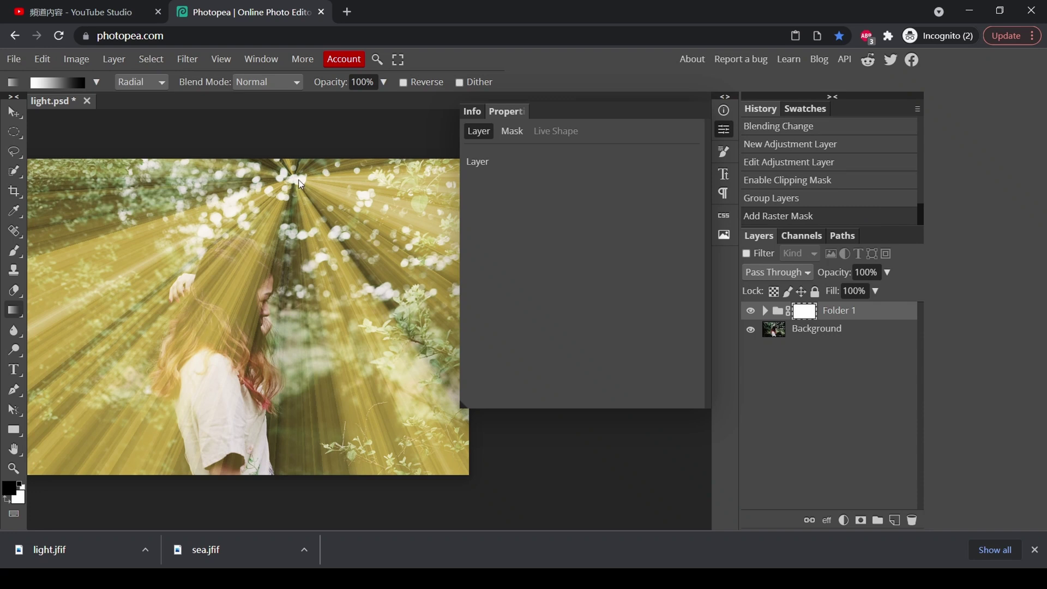
{"action": "left_click_drag", "start_coordinate": [299, 180], "coordinate": [156, 402]}
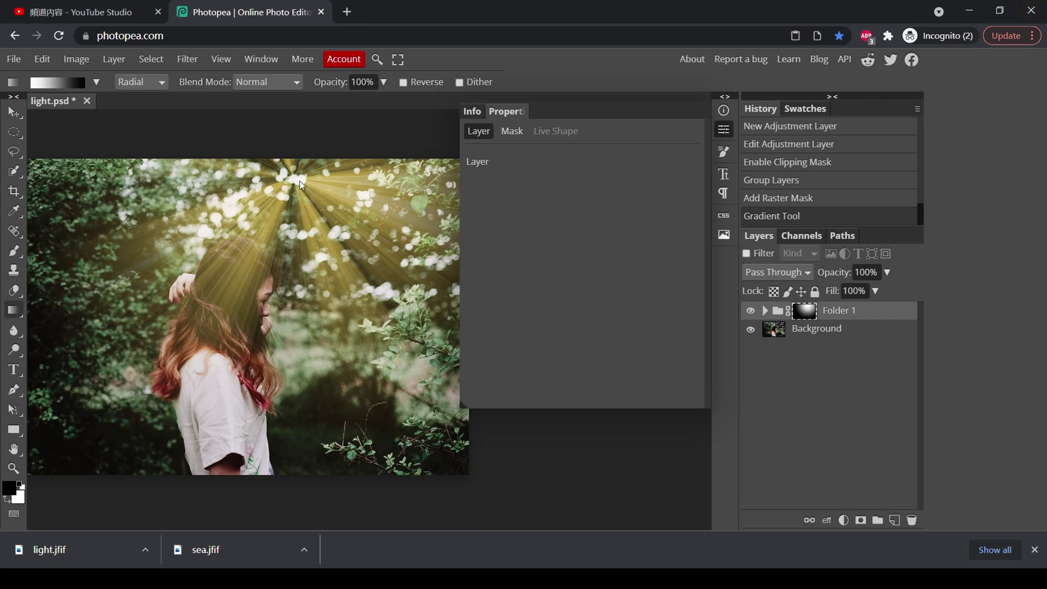
{"action": "left_click_drag", "start_coordinate": [299, 181], "coordinate": [1, 524]}
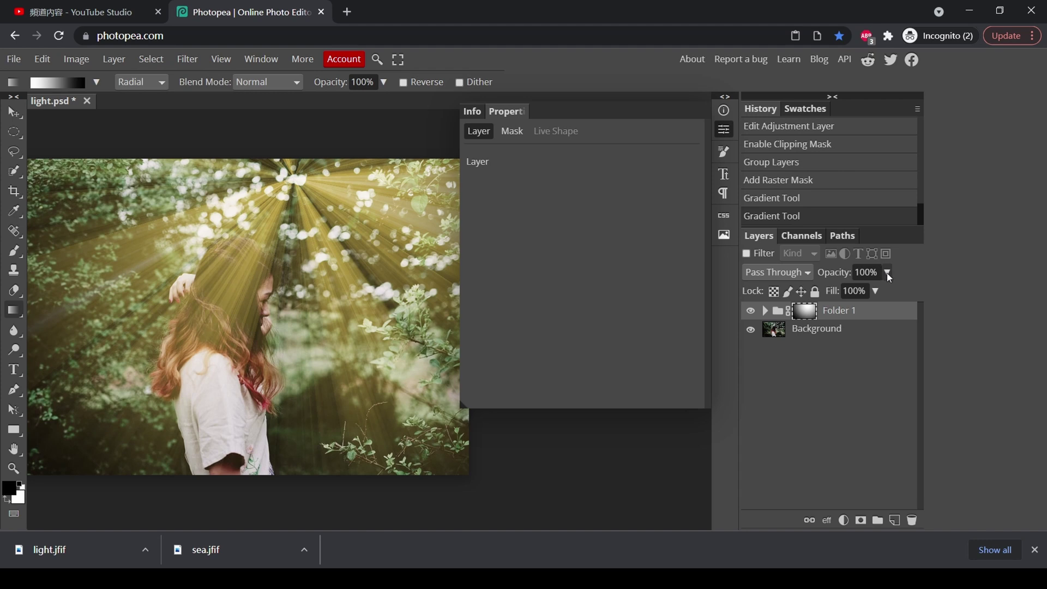
Expand Folder 1 and lower Gradient Fill 1's opacity to about 69%
{"action": "left_click", "coordinate": [765, 311]}
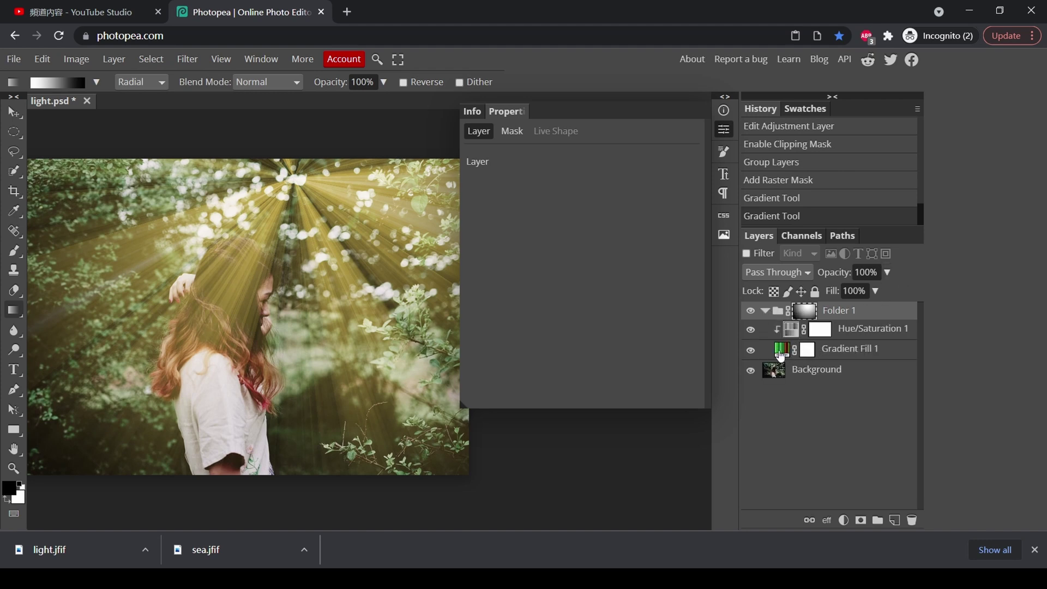
{"action": "left_click", "coordinate": [781, 355]}
{"action": "left_click", "coordinate": [888, 272]}
{"action": "left_click_drag", "start_coordinate": [889, 292], "coordinate": [868, 294]}
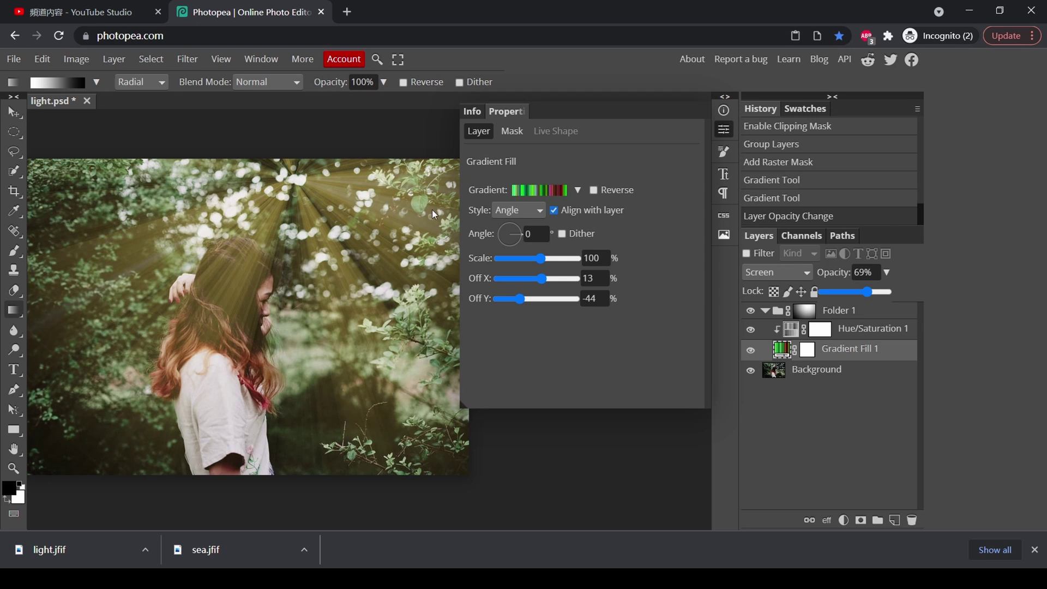
Re-randomize Gradient Fill 1's noise gradient until yellow, cyan and magenta bands appear, then accept it
{"action": "left_click", "coordinate": [781, 353]}
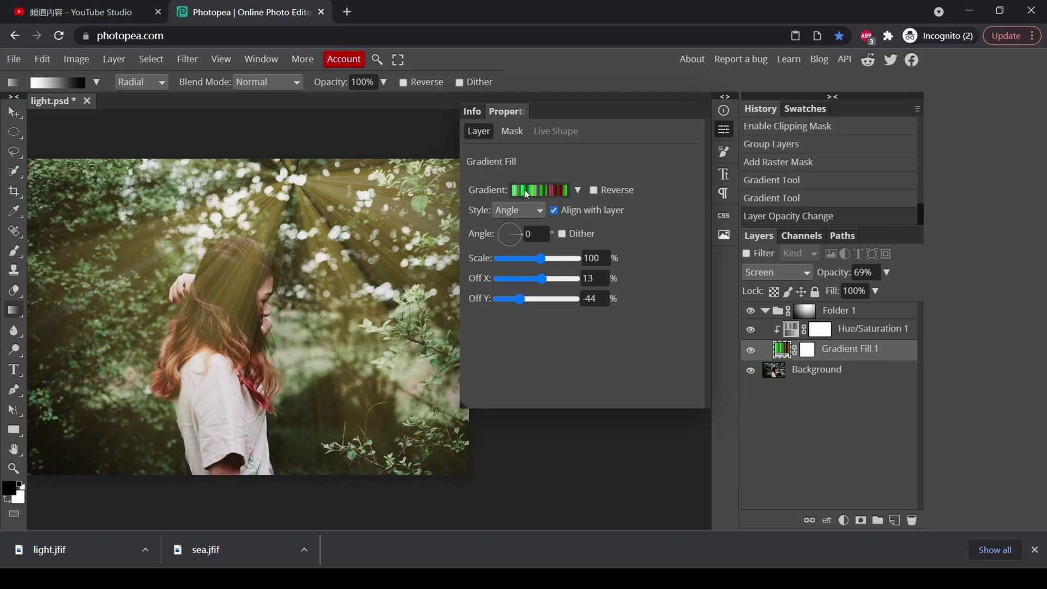
{"action": "left_click", "coordinate": [553, 191]}
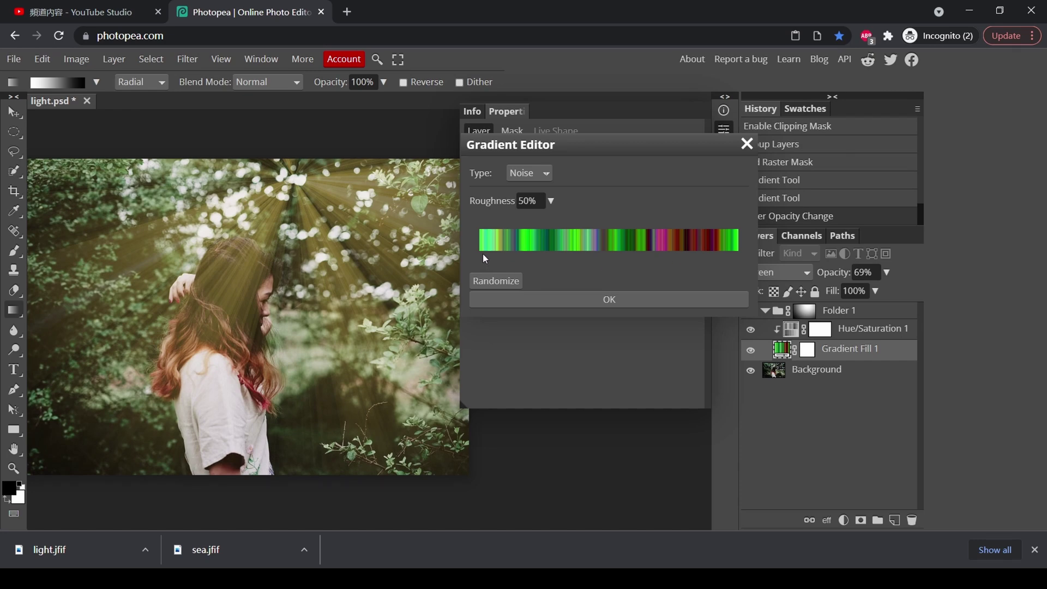
{"action": "left_click", "coordinate": [497, 282]}
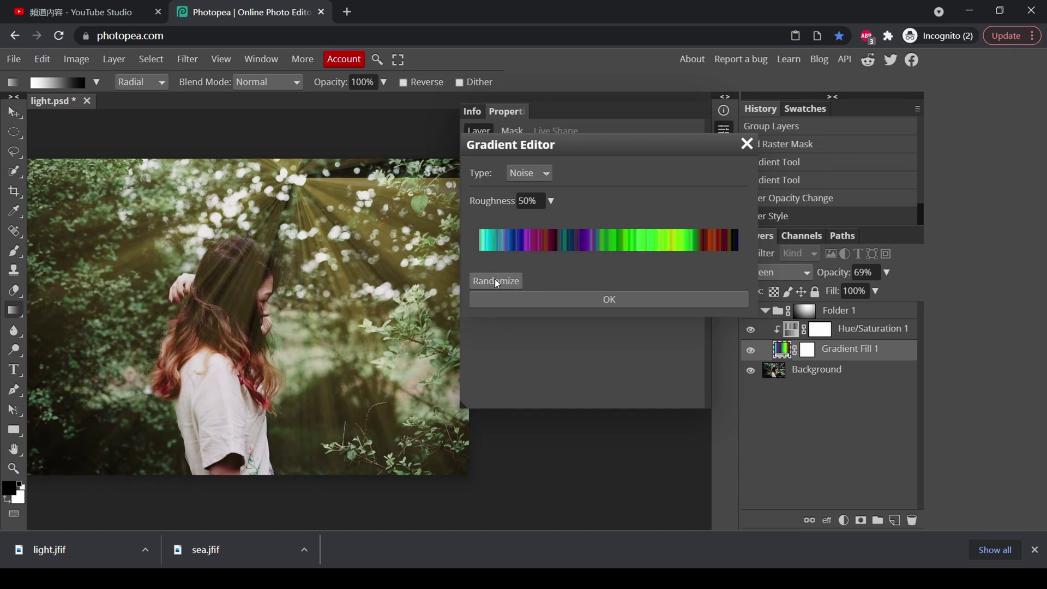
{"action": "left_click", "coordinate": [495, 279]}
{"action": "left_click", "coordinate": [495, 279]}
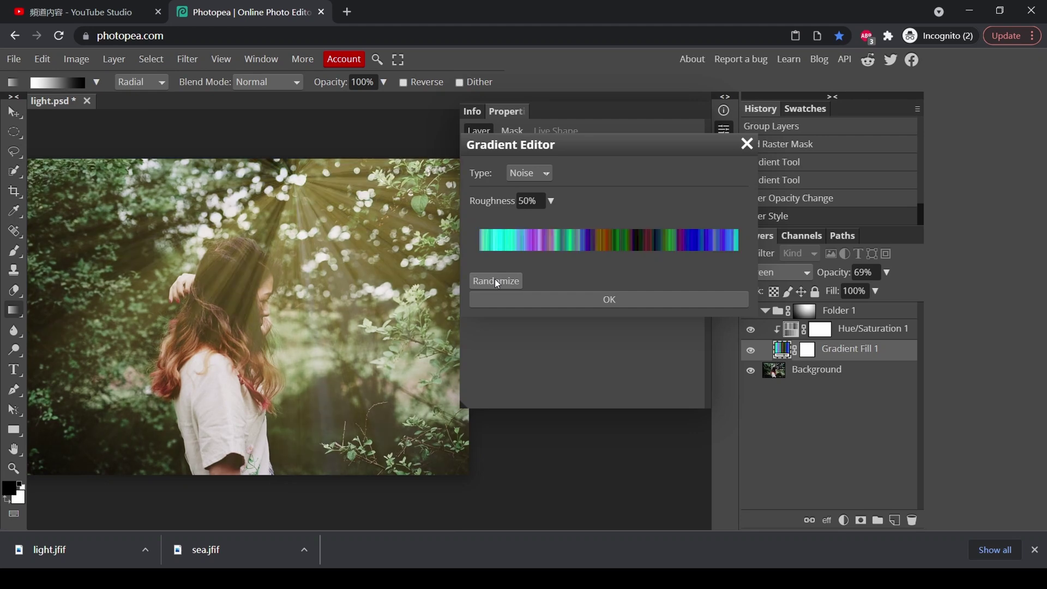
{"action": "left_click", "coordinate": [495, 279]}
{"action": "left_click", "coordinate": [495, 279]}
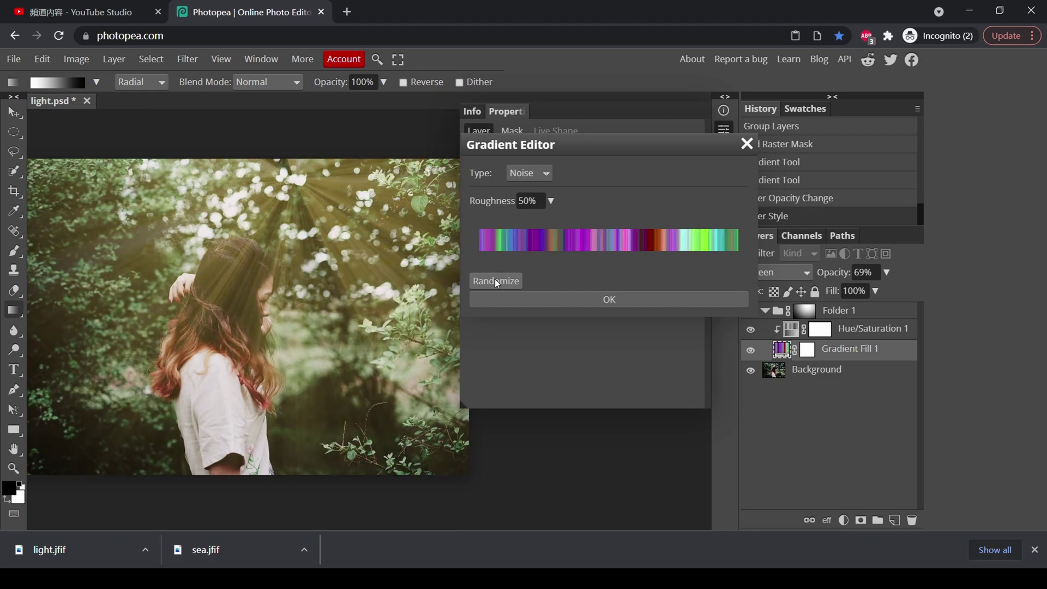
{"action": "left_click", "coordinate": [495, 279]}
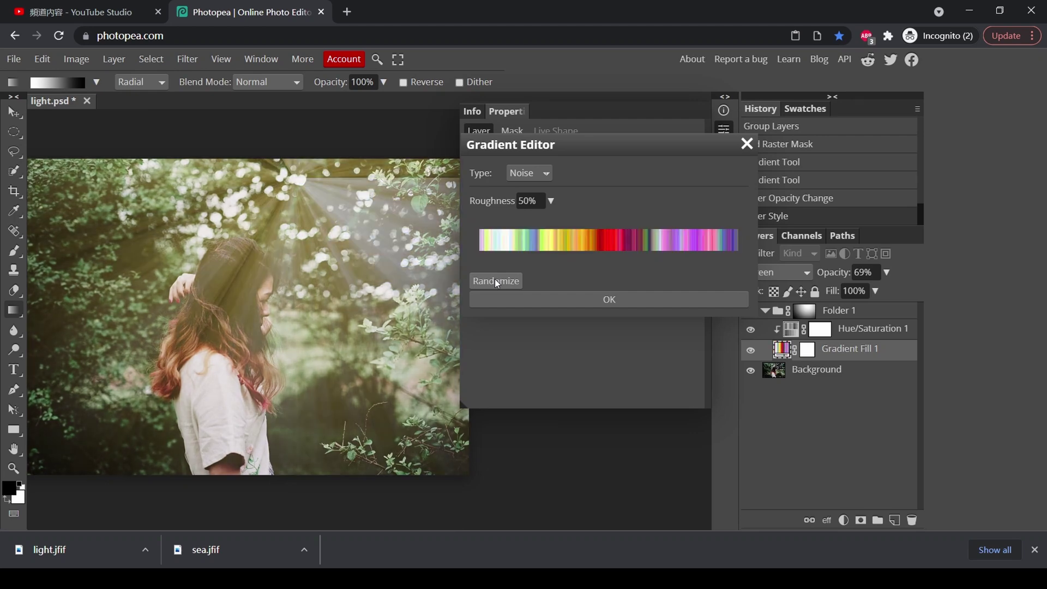
{"action": "left_click", "coordinate": [495, 281]}
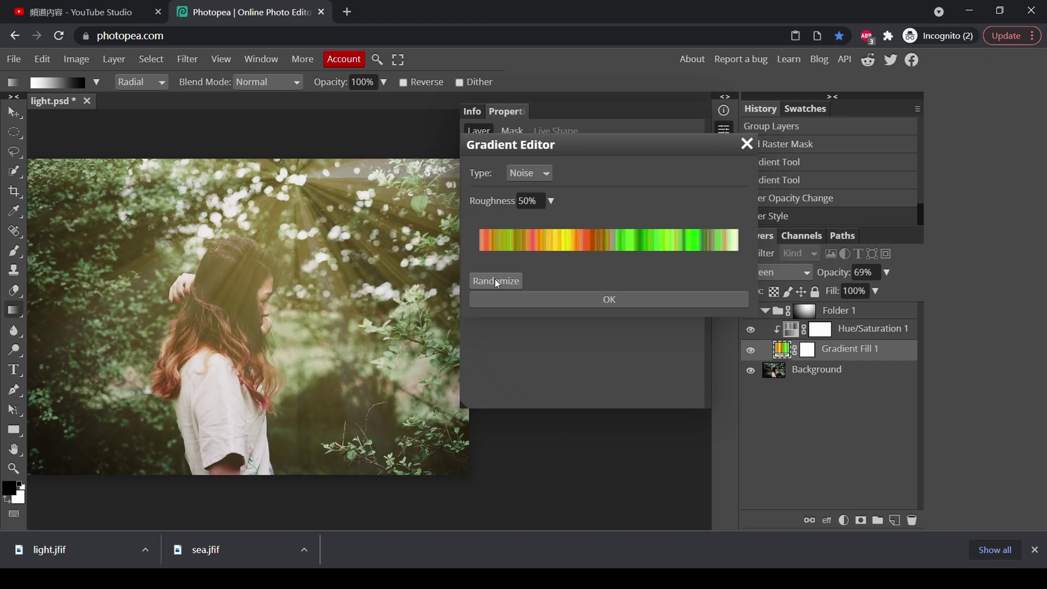
{"action": "left_click", "coordinate": [495, 281]}
{"action": "left_click", "coordinate": [496, 281]}
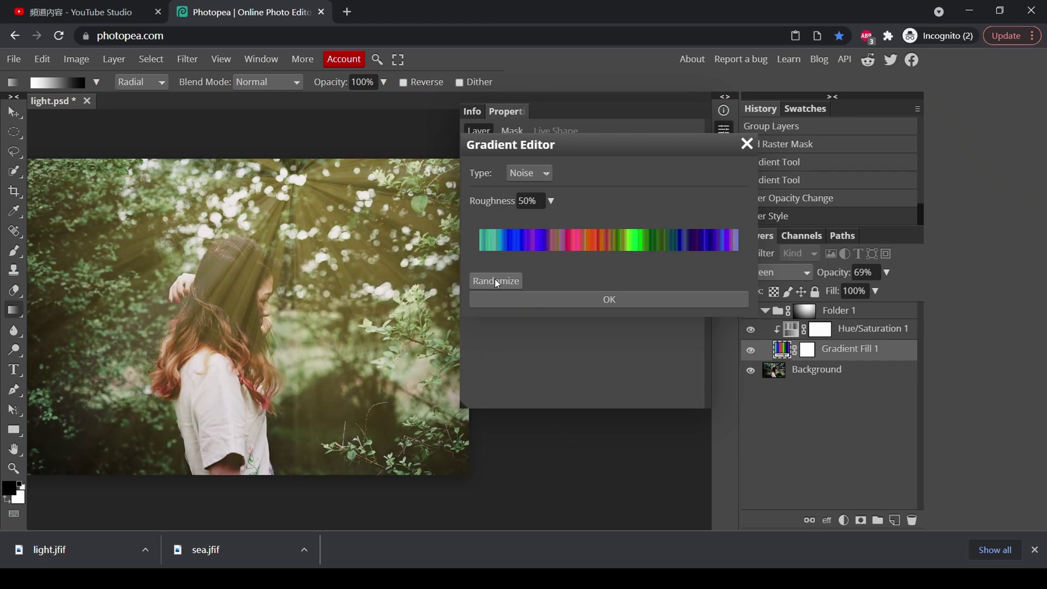
{"action": "left_click", "coordinate": [496, 281]}
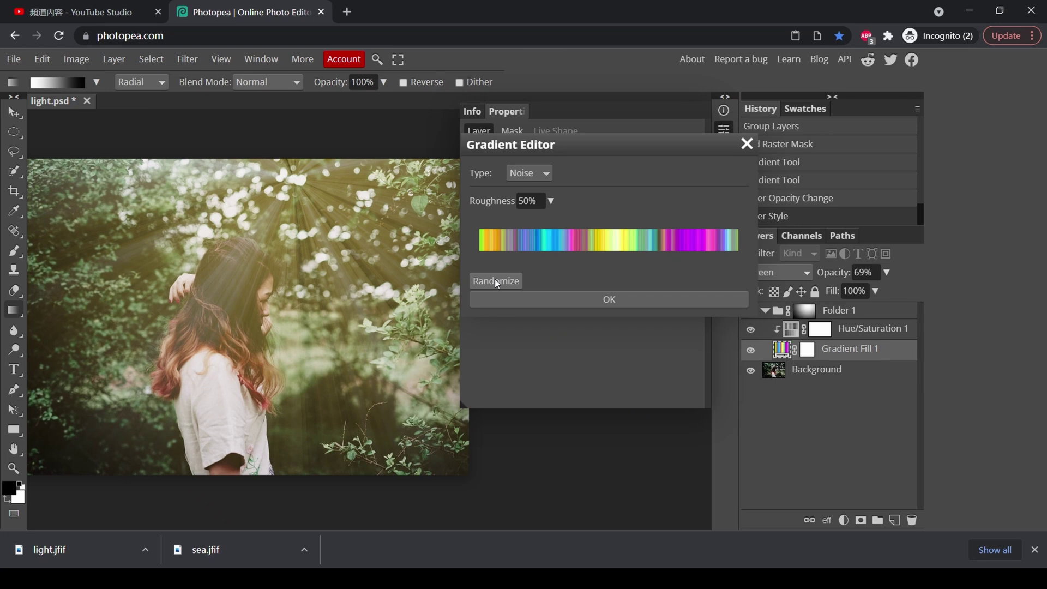
{"action": "left_click", "coordinate": [604, 302]}
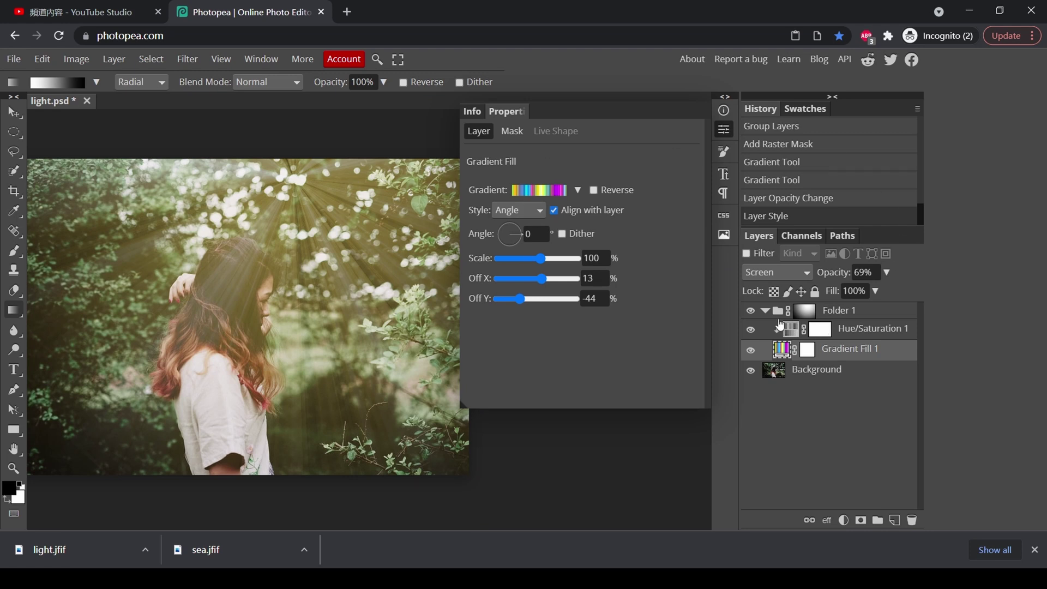
{"action": "left_click", "coordinate": [750, 310]}
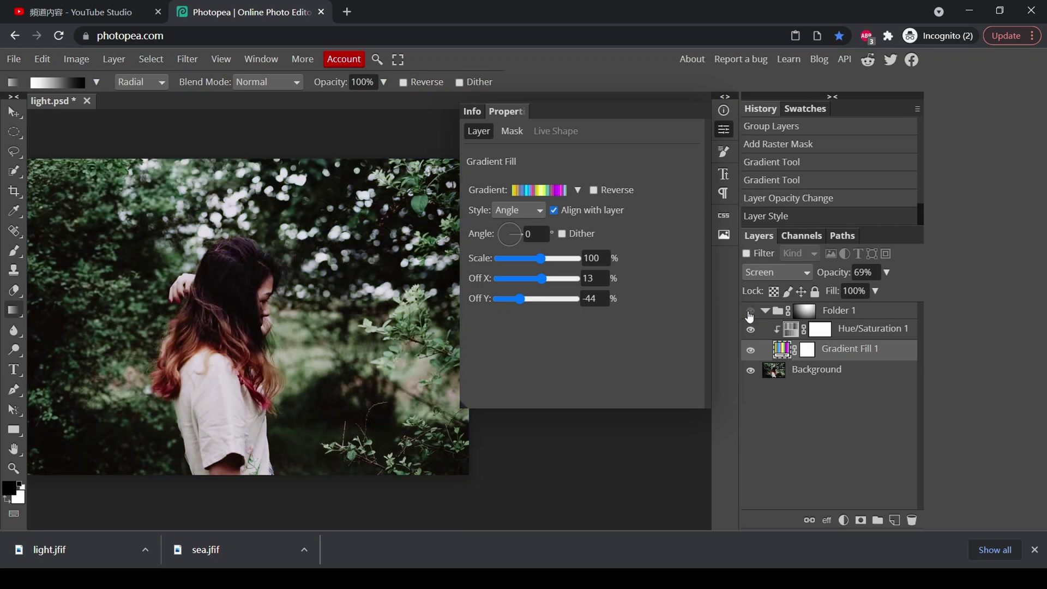
{"action": "left_click", "coordinate": [750, 312]}
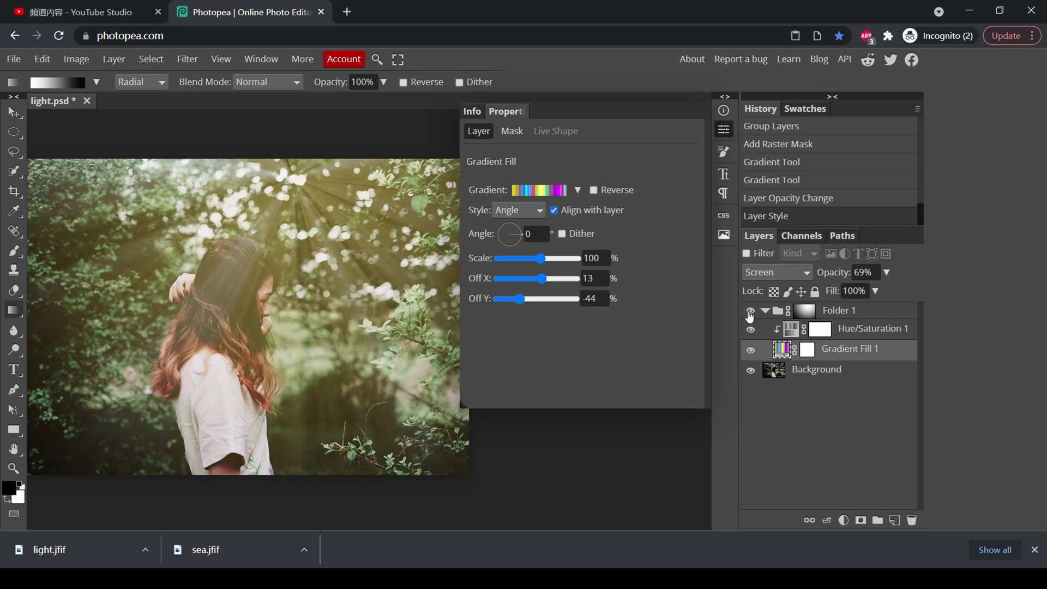